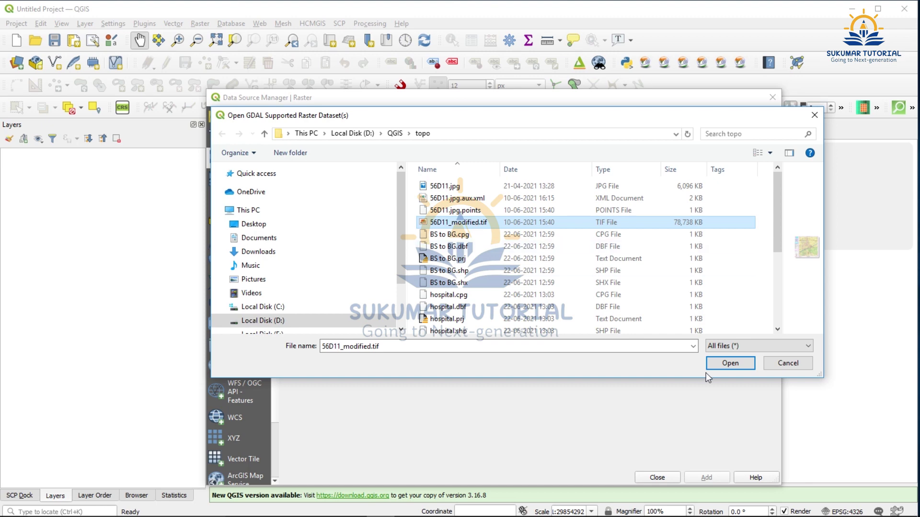
- Add the raster 56D11_modified.tif from the topo folder to the project as a layer
{"action": "left_click", "coordinate": [730, 363]}
{"action": "left_click", "coordinate": [705, 477]}
{"action": "left_click", "coordinate": [657, 477]}
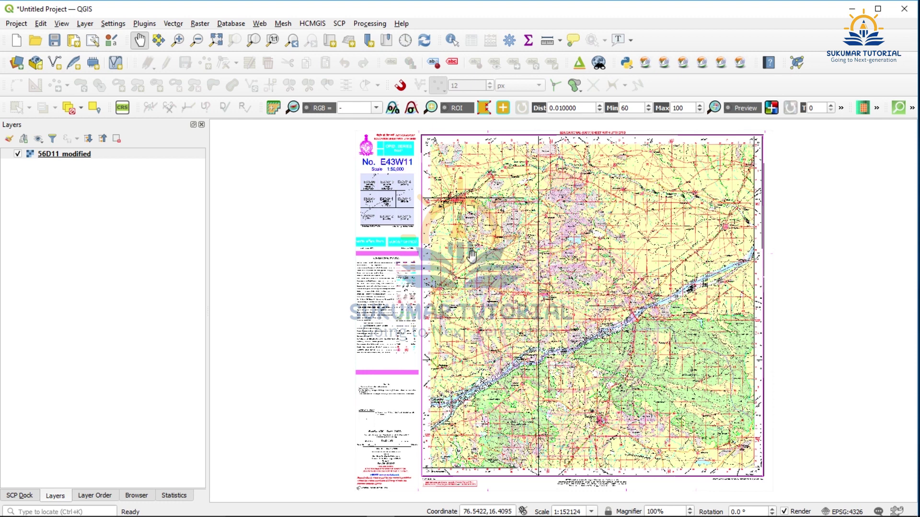
- Add the Google satellite XYZ tile layer and place it beneath the 56D11_modified layer
{"action": "left_click", "coordinate": [17, 63]}
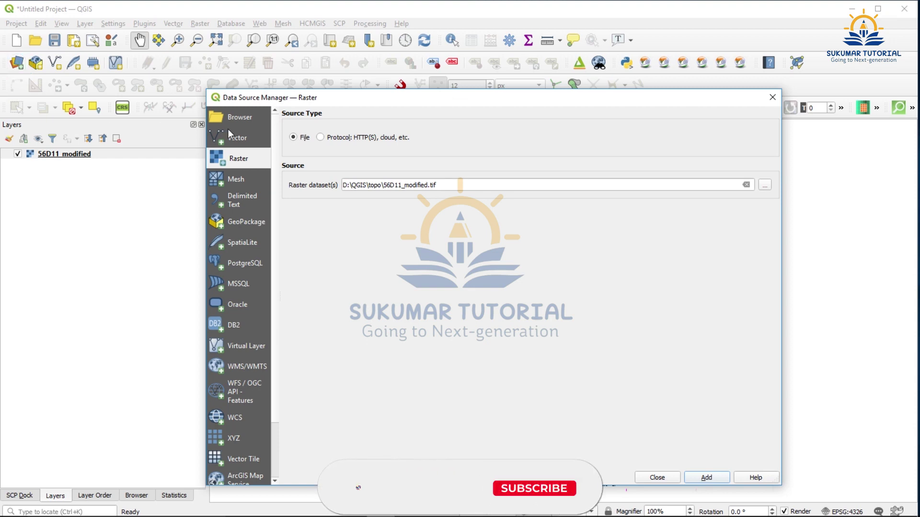
{"action": "left_click", "coordinate": [237, 118]}
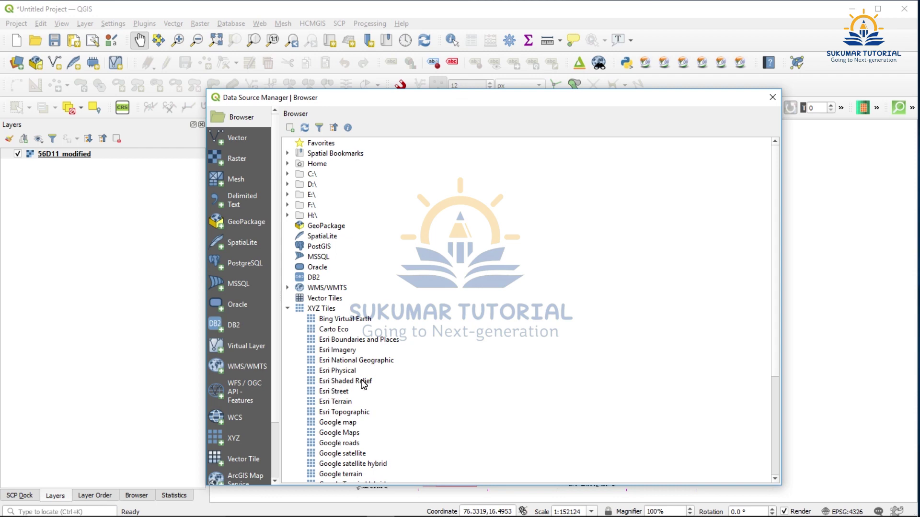
{"action": "left_click", "coordinate": [347, 454]}
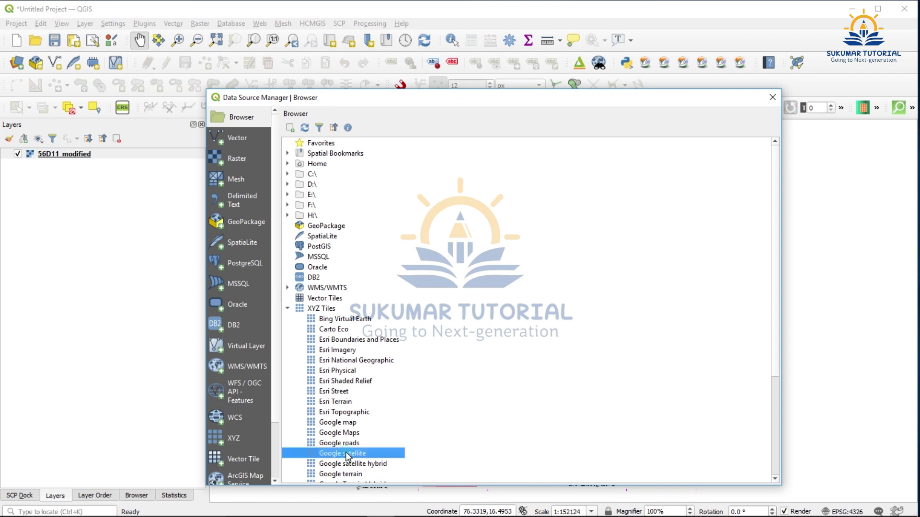
{"action": "double_click", "coordinate": [346, 453]}
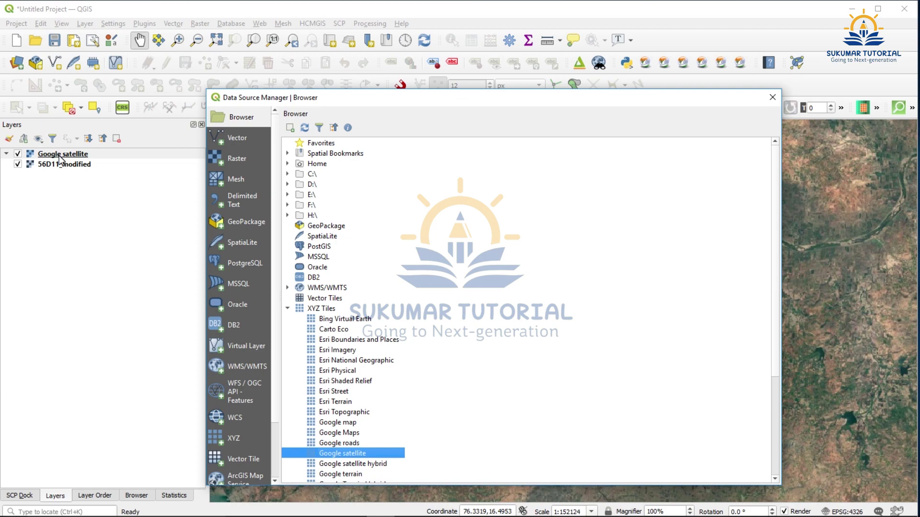
{"action": "left_click", "coordinate": [772, 97]}
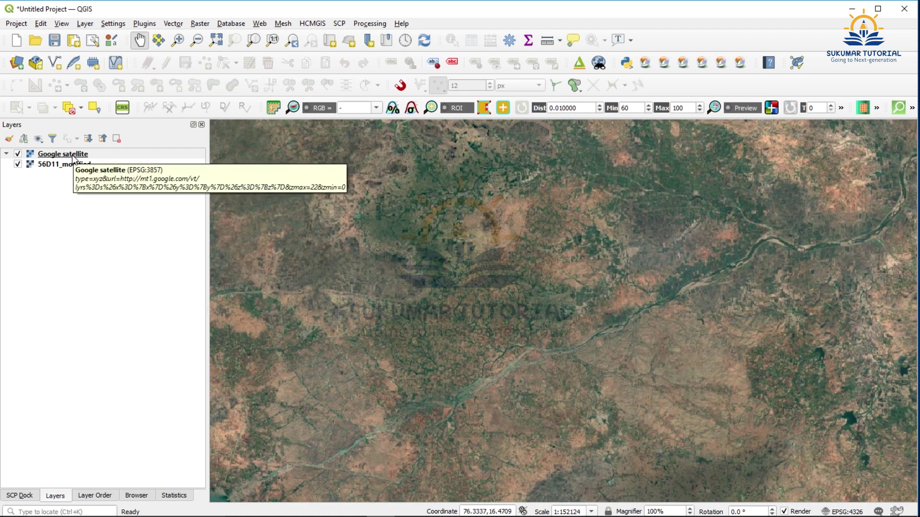
{"action": "left_click_drag", "start_coordinate": [74, 155], "coordinate": [75, 178]}
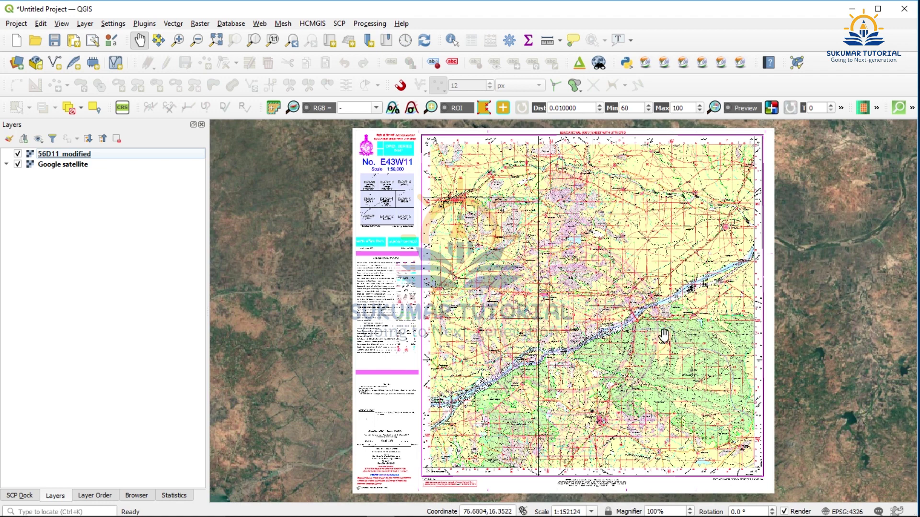
- Set the global opacity of the 56D11_modified layer to about 25.6%
{"action": "right_click", "coordinate": [120, 153]}
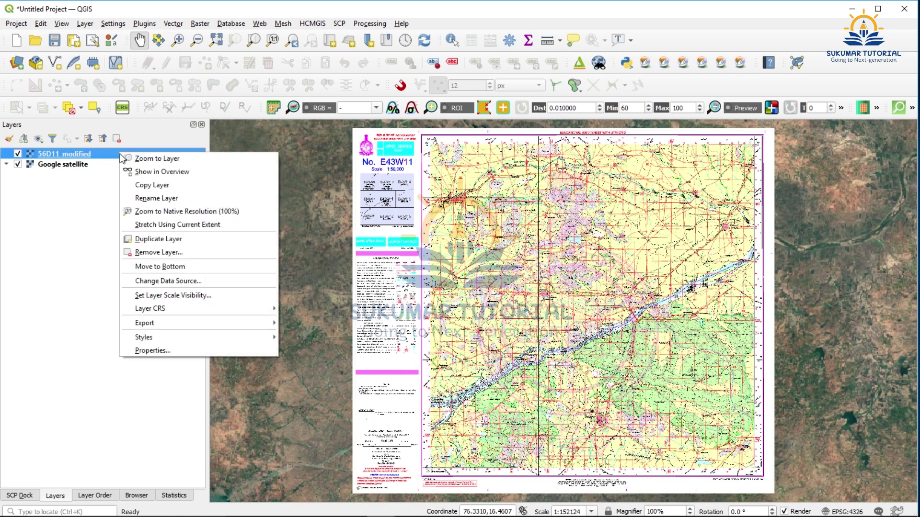
{"action": "left_click", "coordinate": [149, 351]}
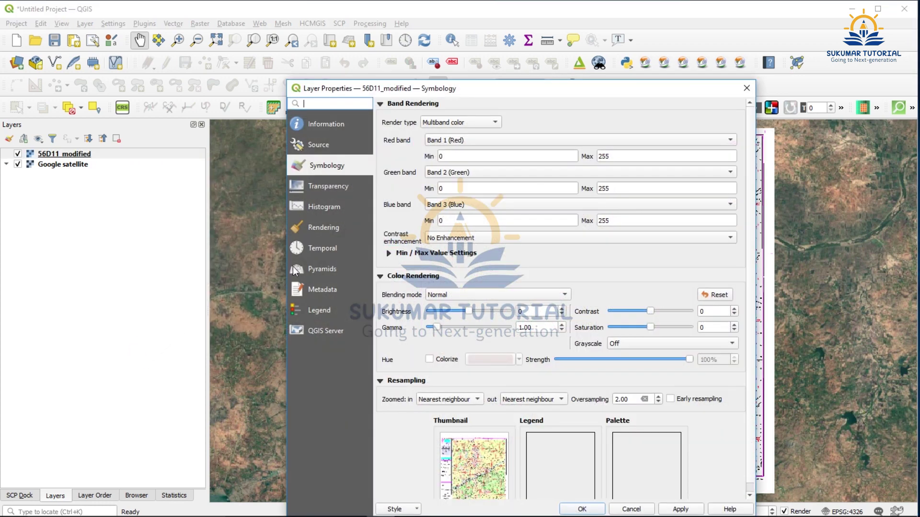
{"action": "left_click", "coordinate": [331, 190]}
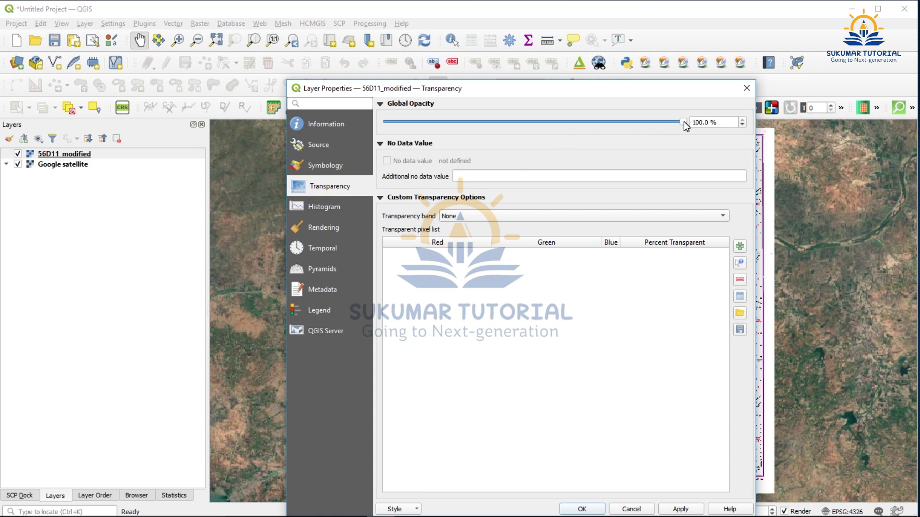
{"action": "left_click_drag", "start_coordinate": [684, 122], "coordinate": [487, 147]}
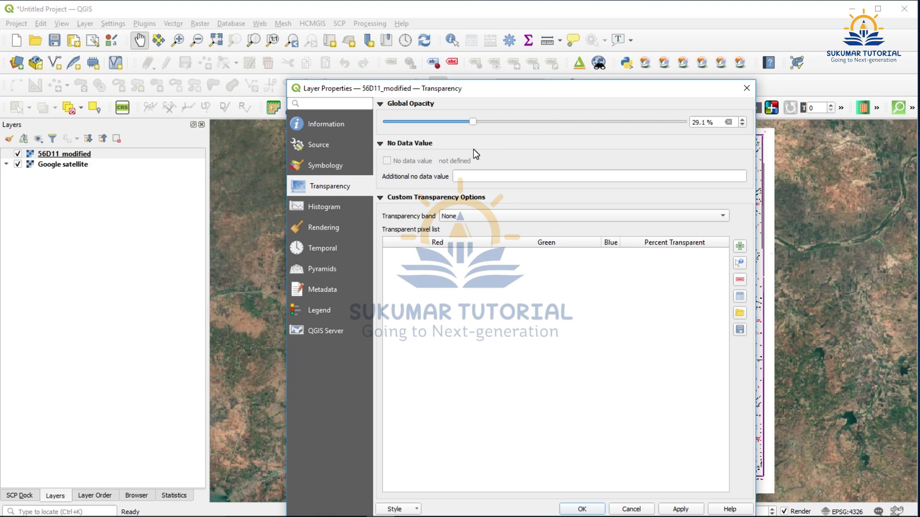
{"action": "left_click_drag", "start_coordinate": [475, 153], "coordinate": [471, 154]}
{"action": "left_click", "coordinate": [672, 511]}
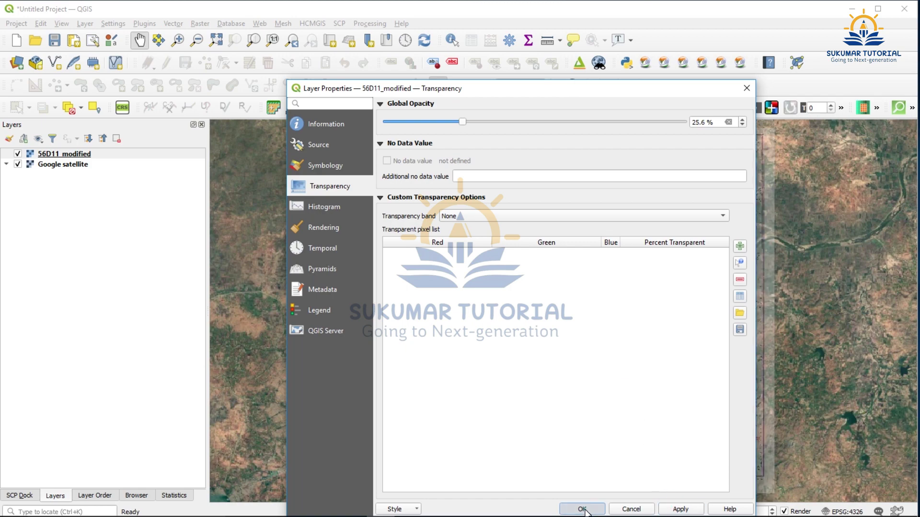
{"action": "left_click", "coordinate": [581, 508]}
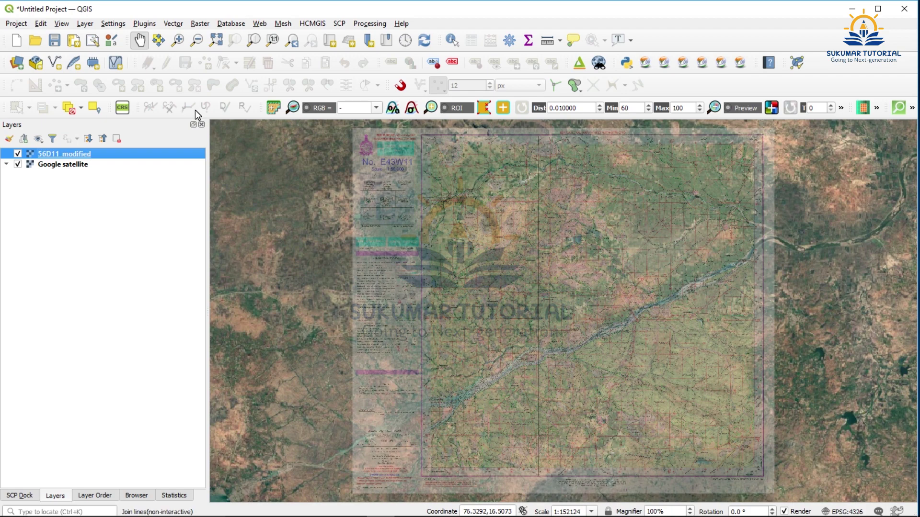
- Examine the toposheet overlay around the water body near Rayageri, hiding the Google satellite layer and showing it again
{"action": "left_click", "coordinate": [177, 39]}
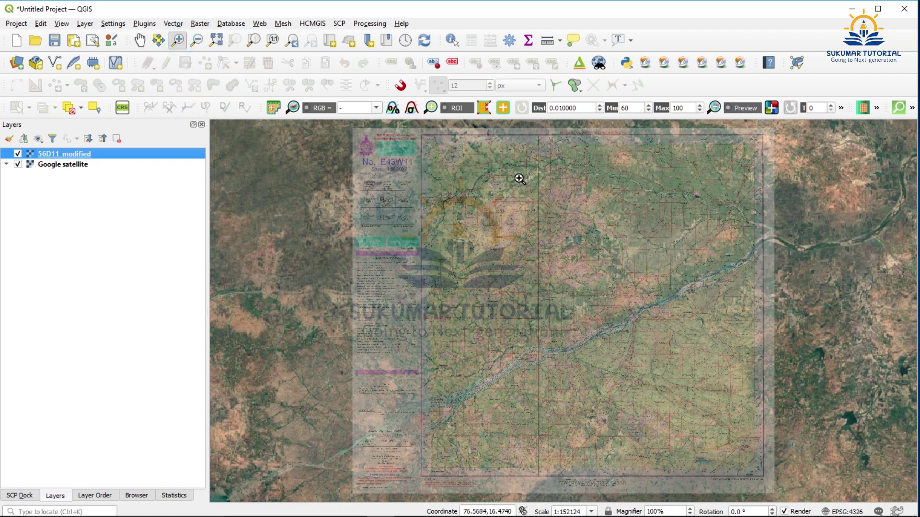
{"action": "left_click_drag", "start_coordinate": [536, 164], "coordinate": [633, 221]}
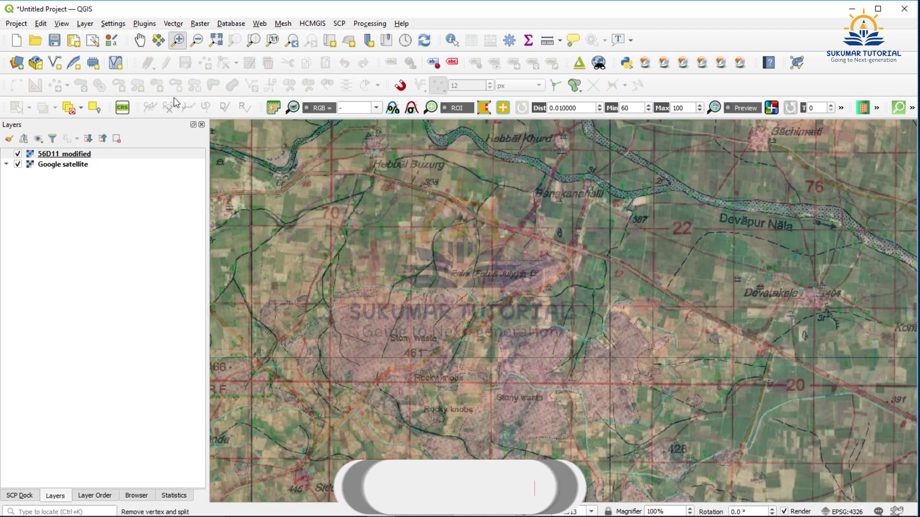
{"action": "left_click", "coordinate": [139, 40]}
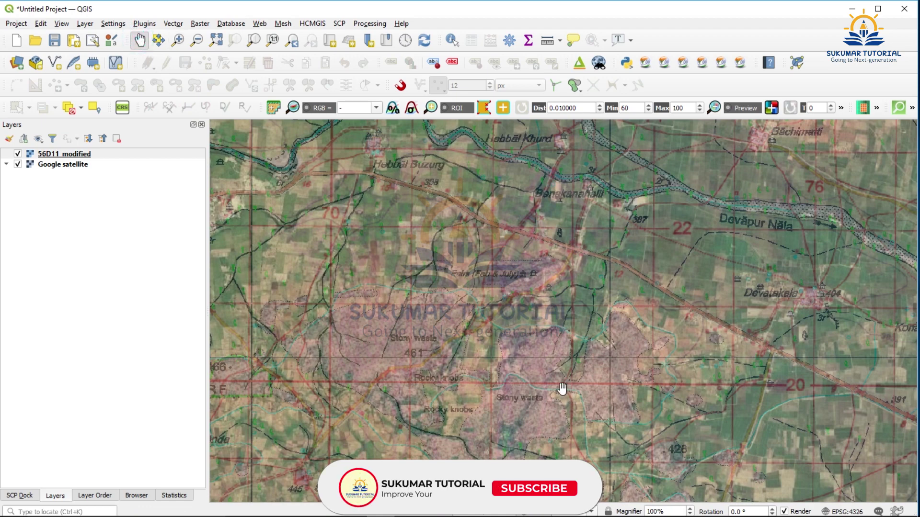
{"action": "left_click_drag", "start_coordinate": [560, 390], "coordinate": [580, 256]}
{"action": "left_click_drag", "start_coordinate": [453, 339], "coordinate": [447, 238]}
{"action": "left_click_drag", "start_coordinate": [439, 359], "coordinate": [479, 231]}
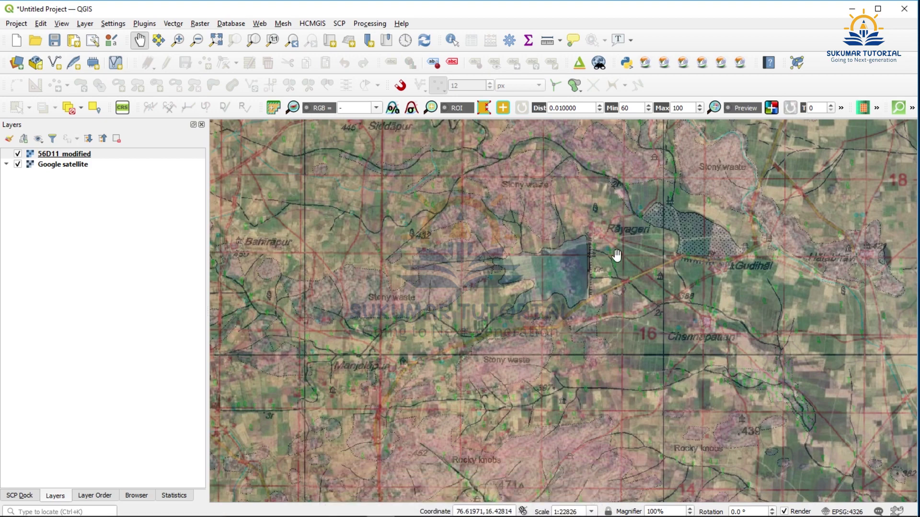
{"action": "left_click", "coordinate": [17, 165]}
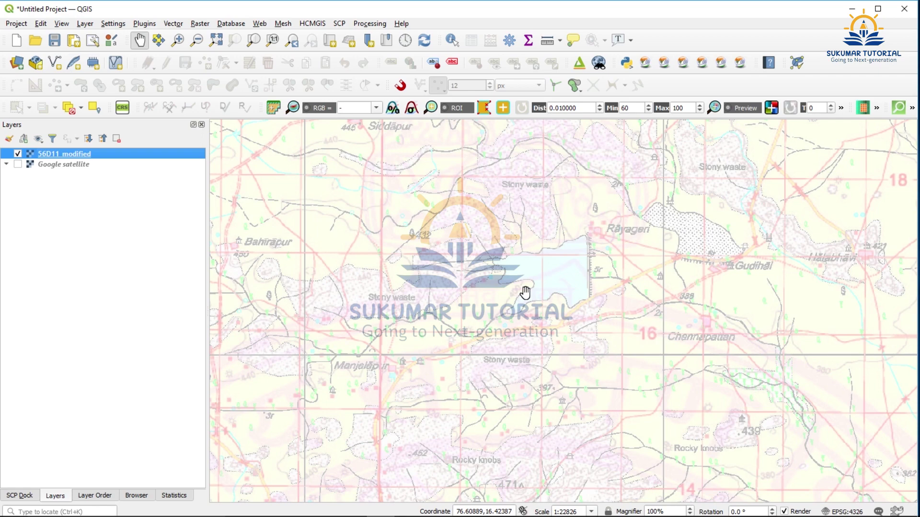
{"action": "left_click", "coordinate": [18, 165]}
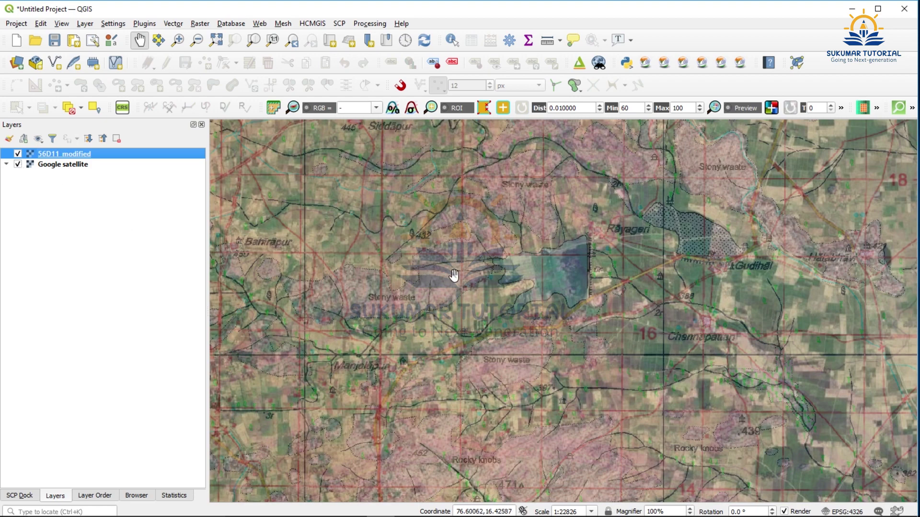
- Compare the water body's extent west of Rayageri with the imagery by hiding and restoring the 56D11_modified layer
{"action": "left_click", "coordinate": [181, 43]}
{"action": "left_click_drag", "start_coordinate": [476, 207], "coordinate": [621, 342]}
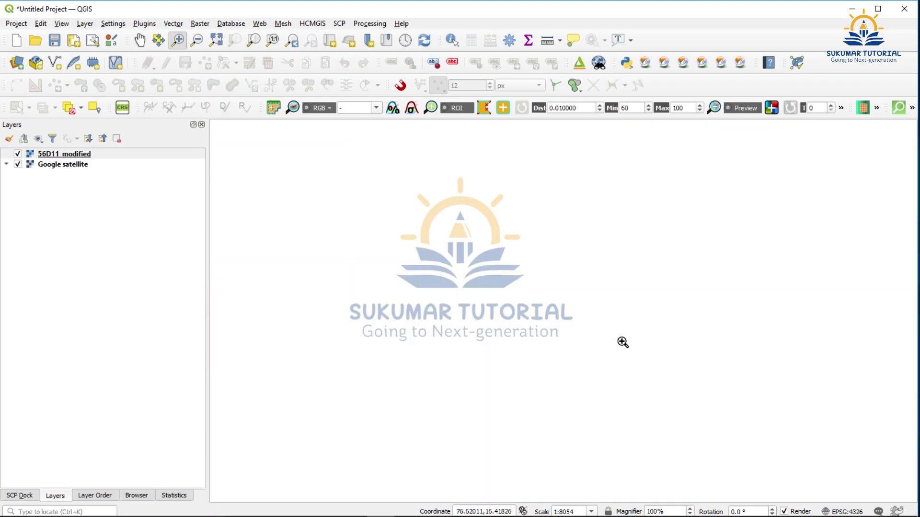
{"action": "left_click", "coordinate": [17, 154]}
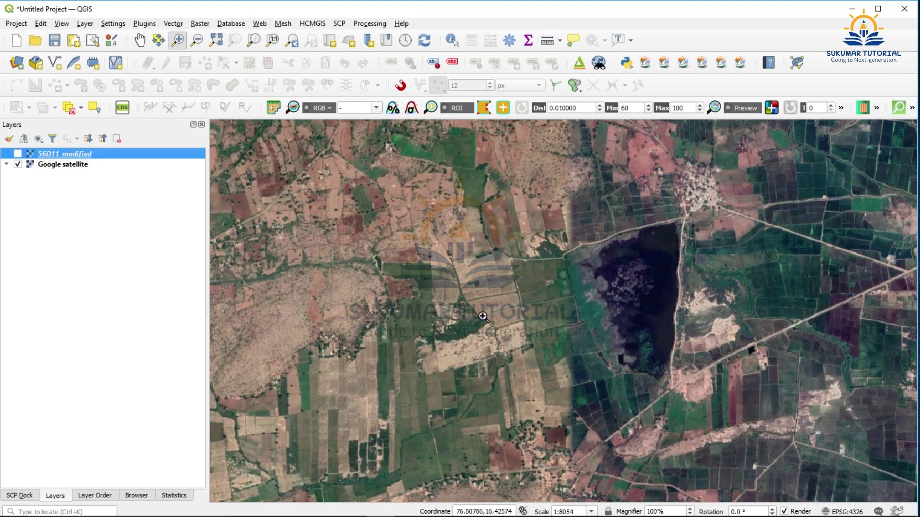
{"action": "left_click", "coordinate": [18, 154]}
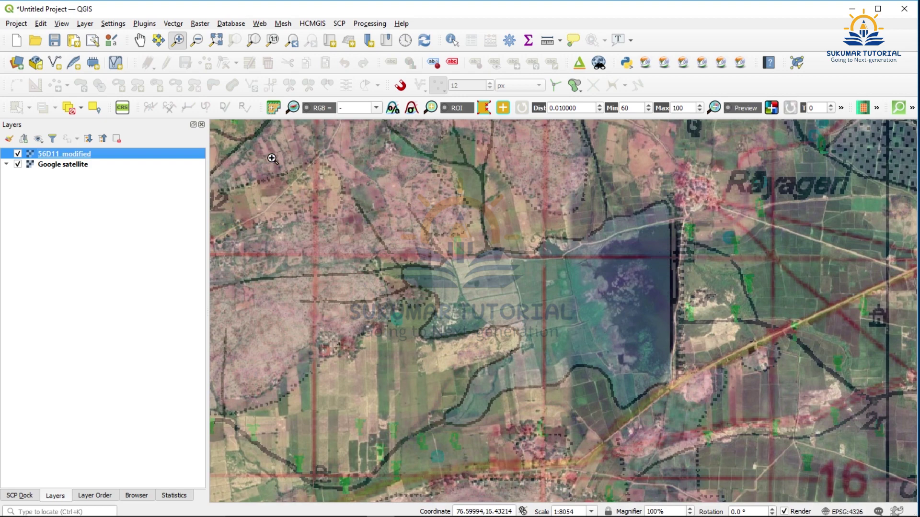
- Compare the dotted tank area between Rayageri and Gudihal on both layers by switching each layer off and on
{"action": "left_click", "coordinate": [139, 40]}
{"action": "left_click_drag", "start_coordinate": [761, 301], "coordinate": [422, 420]}
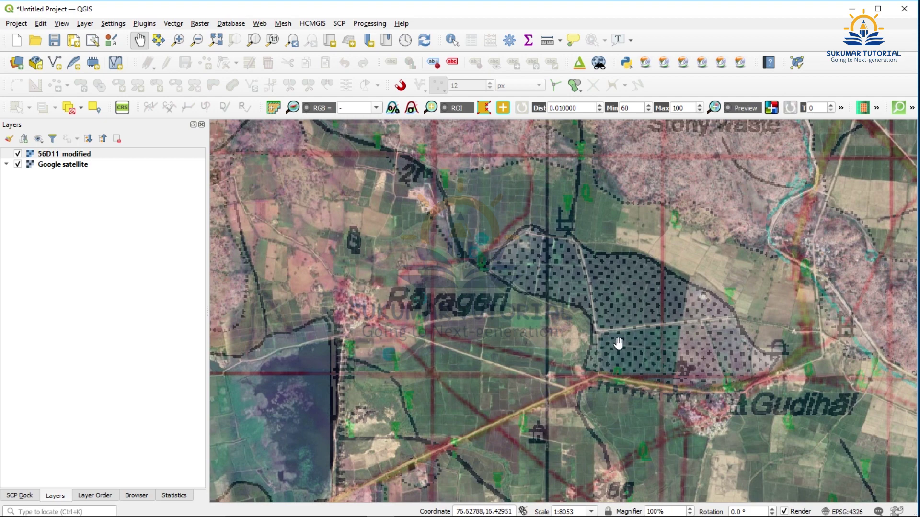
{"action": "left_click", "coordinate": [18, 165]}
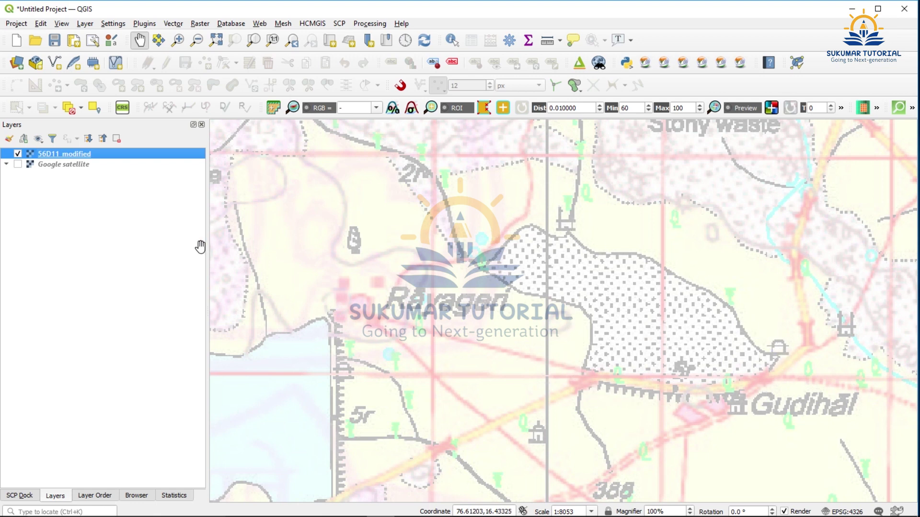
{"action": "left_click", "coordinate": [18, 164]}
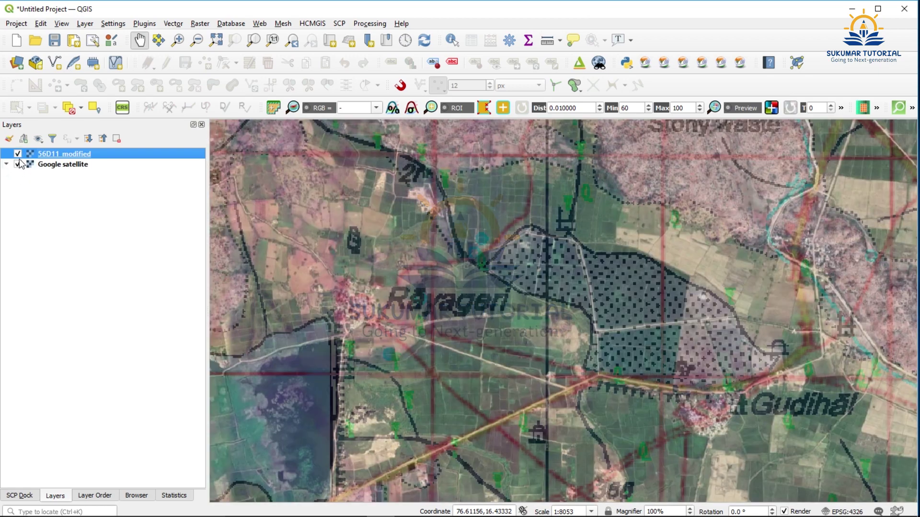
{"action": "left_click", "coordinate": [19, 154]}
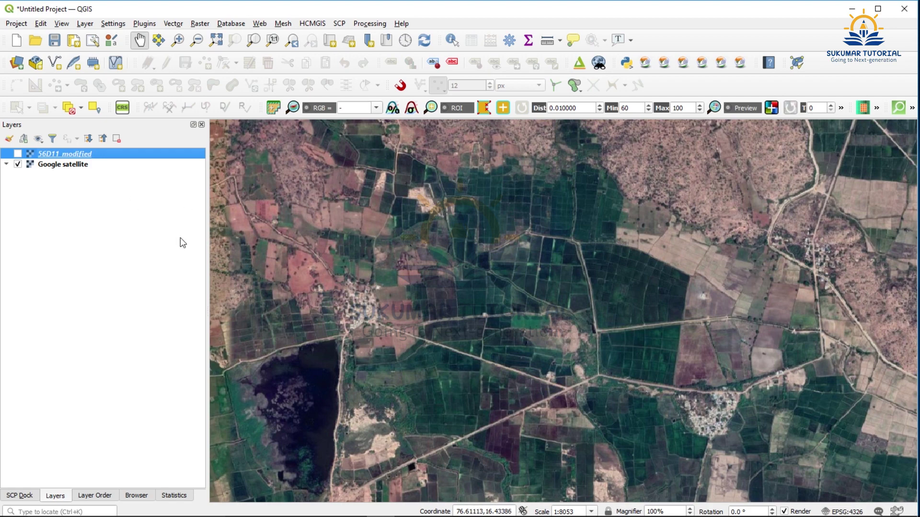
{"action": "left_click", "coordinate": [18, 154]}
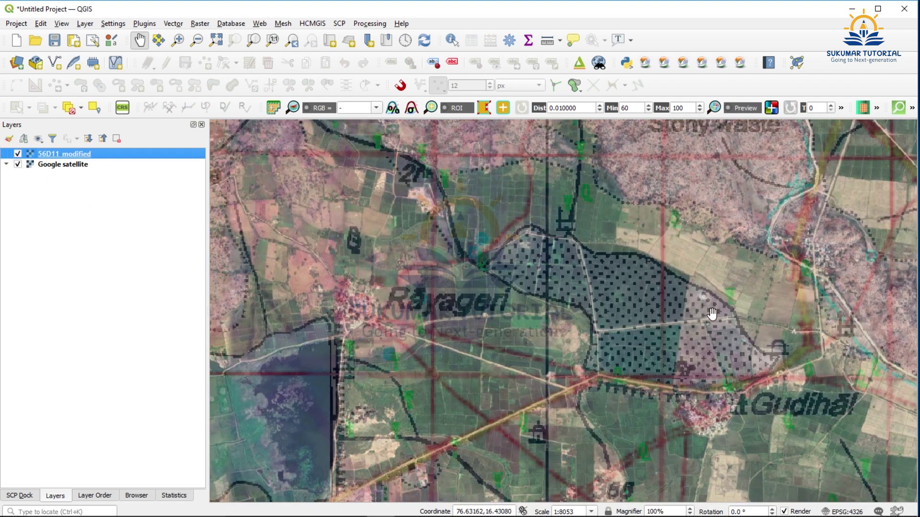
{"action": "left_click", "coordinate": [18, 154]}
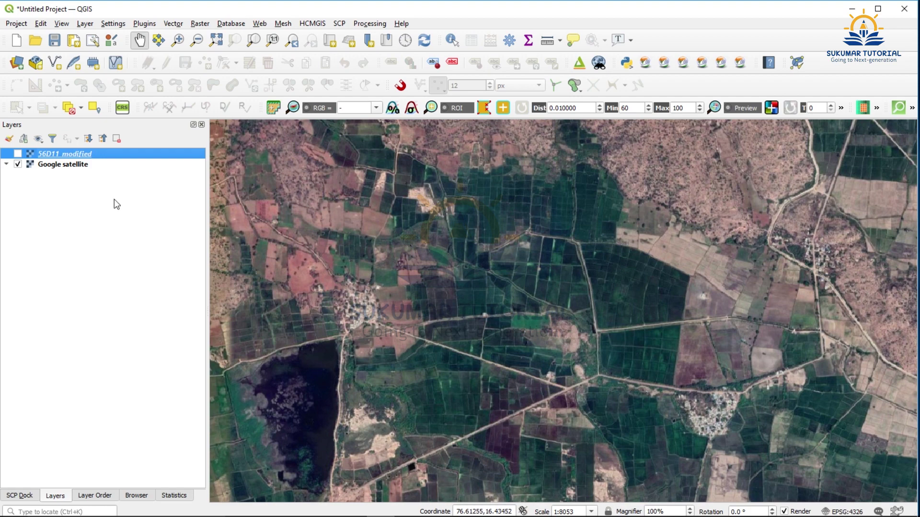
{"action": "left_click", "coordinate": [18, 153]}
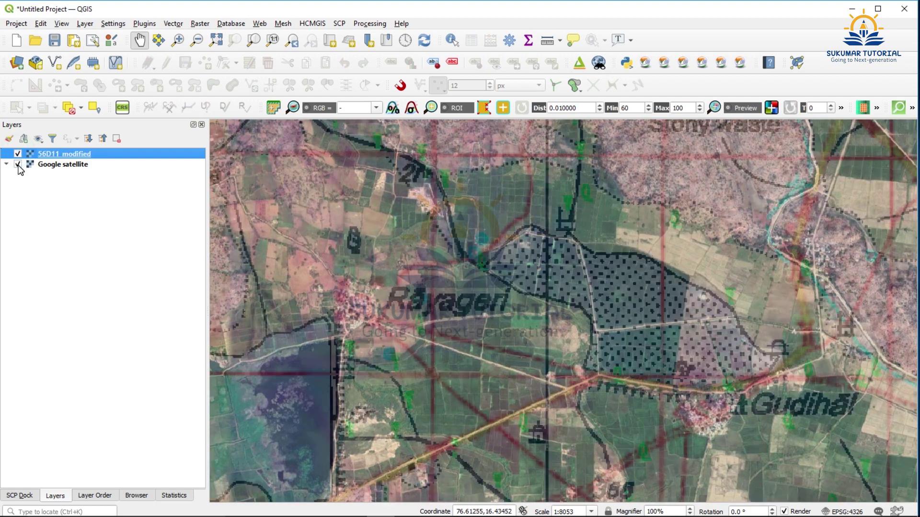
- Hide the Google satellite layer and examine the toposheet alone from Gudihal past Channapattan to the area around Kakkeri
{"action": "left_click", "coordinate": [17, 164]}
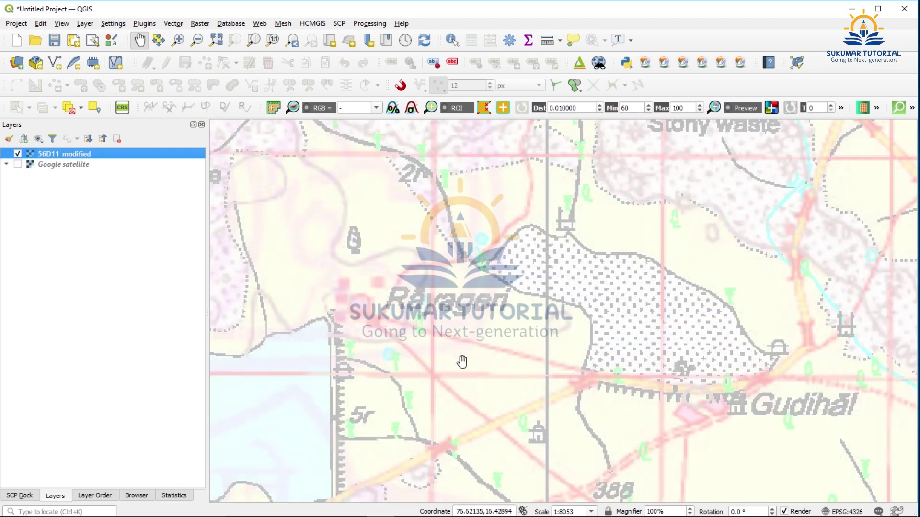
{"action": "left_click_drag", "start_coordinate": [471, 372], "coordinate": [411, 191]}
{"action": "left_click_drag", "start_coordinate": [489, 370], "coordinate": [413, 229]}
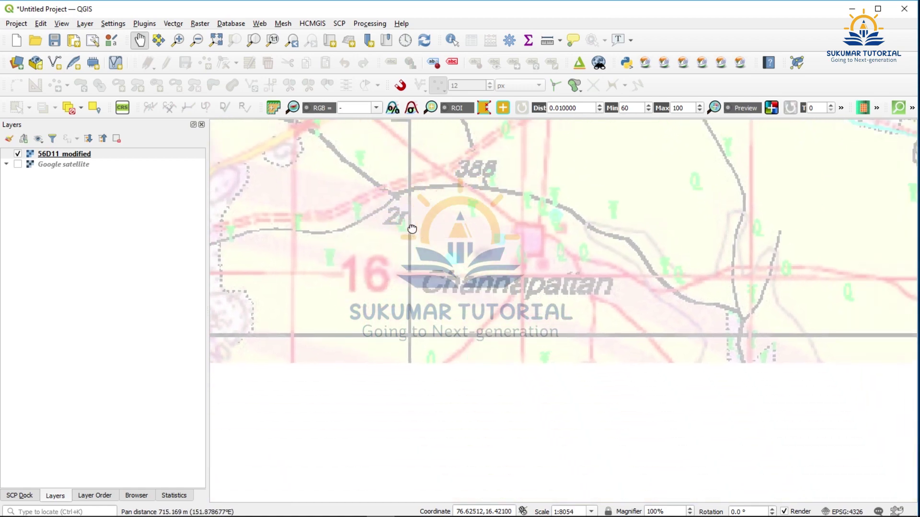
{"action": "left_click_drag", "start_coordinate": [569, 355], "coordinate": [476, 302]}
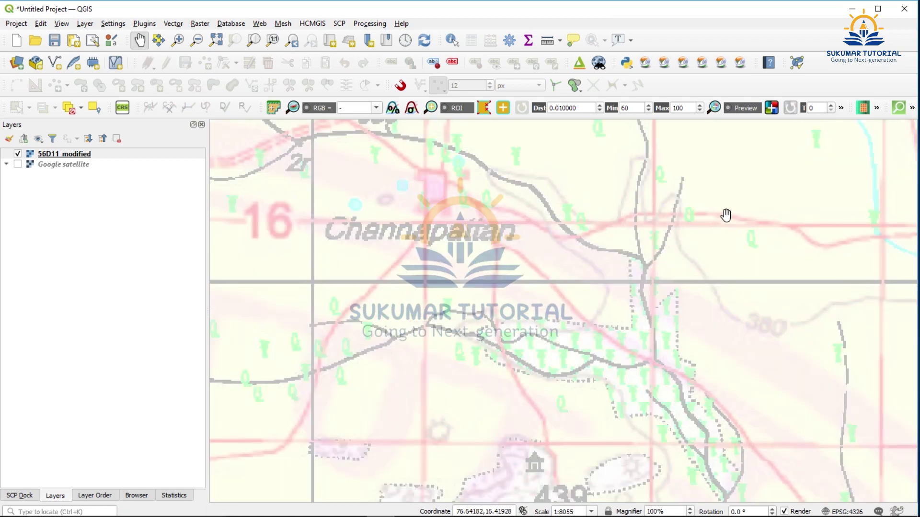
{"action": "left_click_drag", "start_coordinate": [455, 325], "coordinate": [587, 213]}
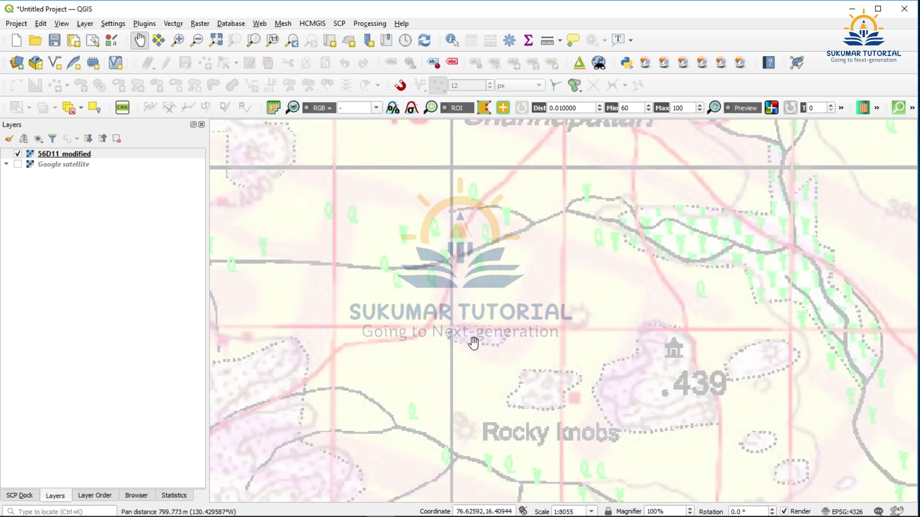
{"action": "left_click_drag", "start_coordinate": [466, 346], "coordinate": [556, 213]}
{"action": "left_click_drag", "start_coordinate": [336, 454], "coordinate": [461, 353]}
{"action": "left_click_drag", "start_coordinate": [433, 487], "coordinate": [717, 171]}
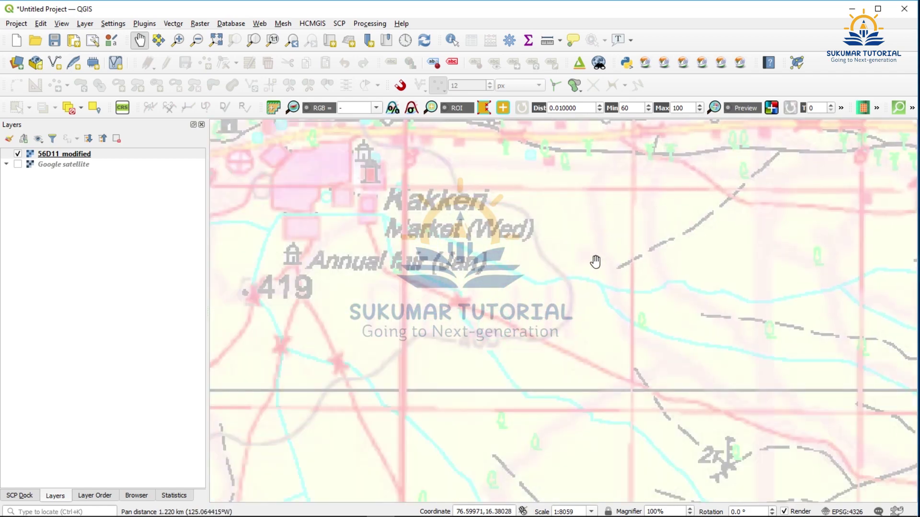
{"action": "left_click_drag", "start_coordinate": [561, 309], "coordinate": [587, 230]}
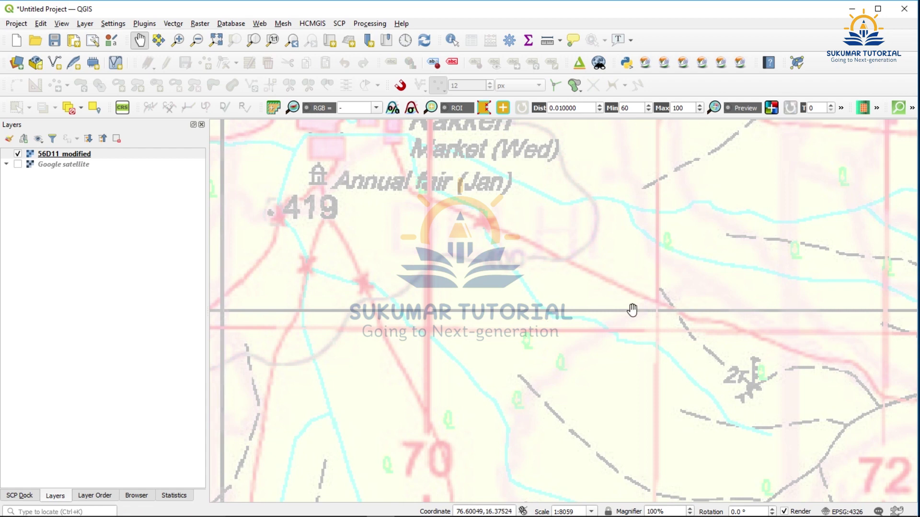
- Show the Google satellite layer, hide 56D11_modified, and examine the imagery of the fields and roads south of Kakkeri
{"action": "left_click_drag", "start_coordinate": [545, 338], "coordinate": [530, 311]}
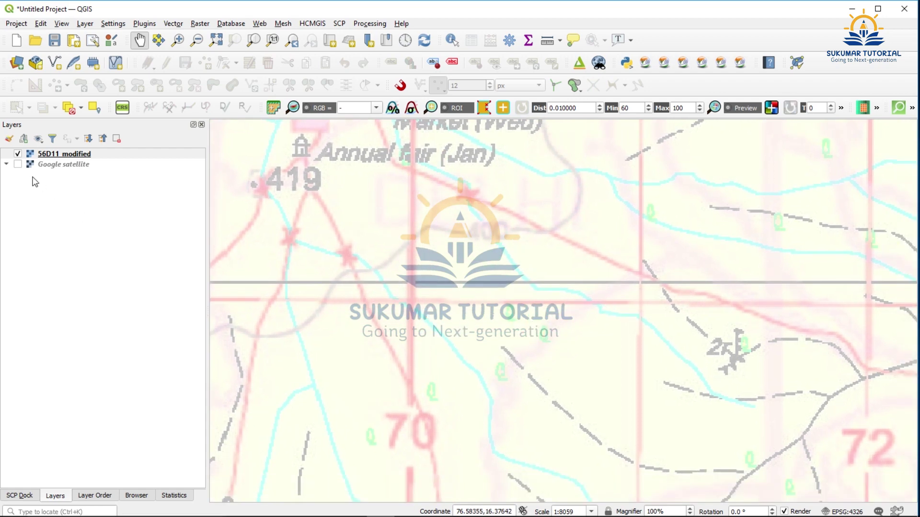
{"action": "left_click", "coordinate": [19, 165]}
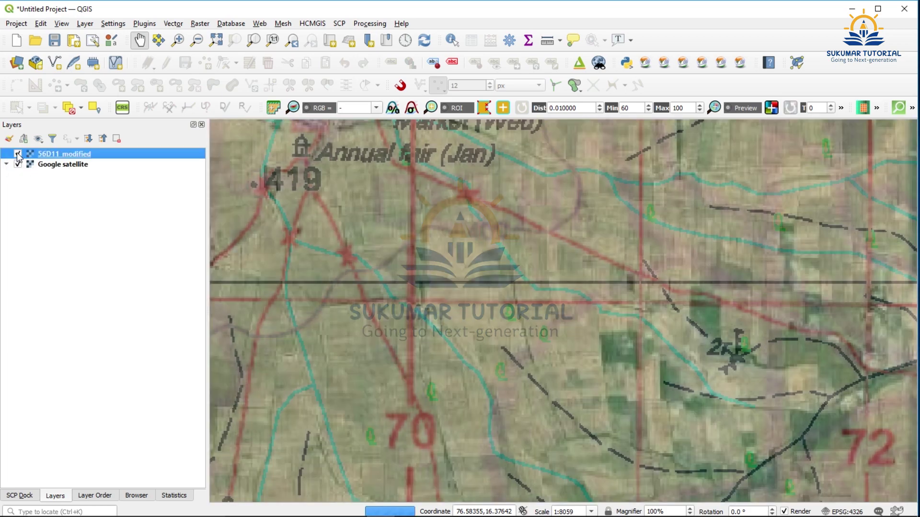
{"action": "left_click", "coordinate": [17, 154]}
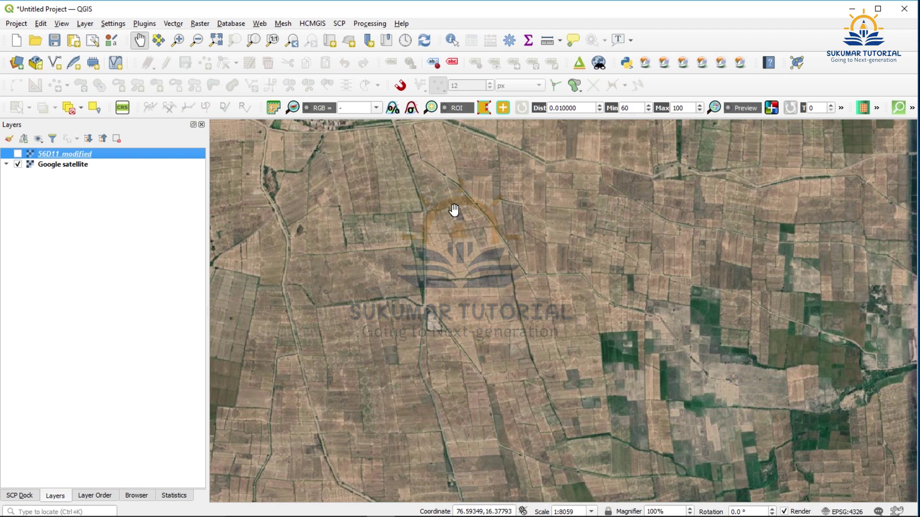
{"action": "left_click_drag", "start_coordinate": [456, 291], "coordinate": [477, 150]}
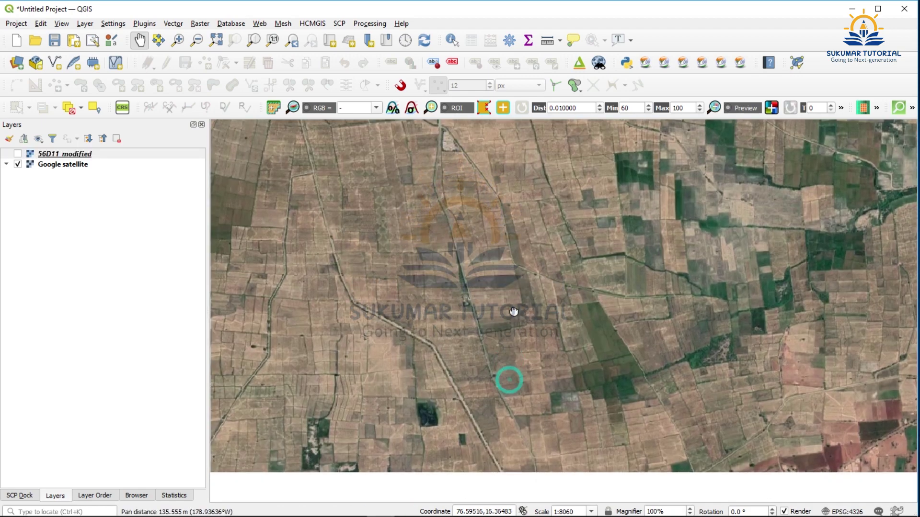
{"action": "left_click_drag", "start_coordinate": [510, 380], "coordinate": [492, 268]}
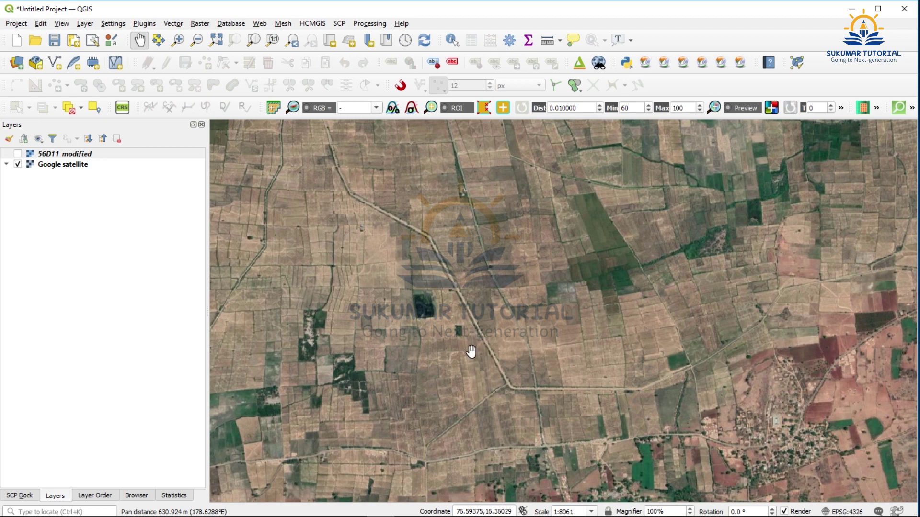
{"action": "left_click_drag", "start_coordinate": [470, 351], "coordinate": [464, 262]}
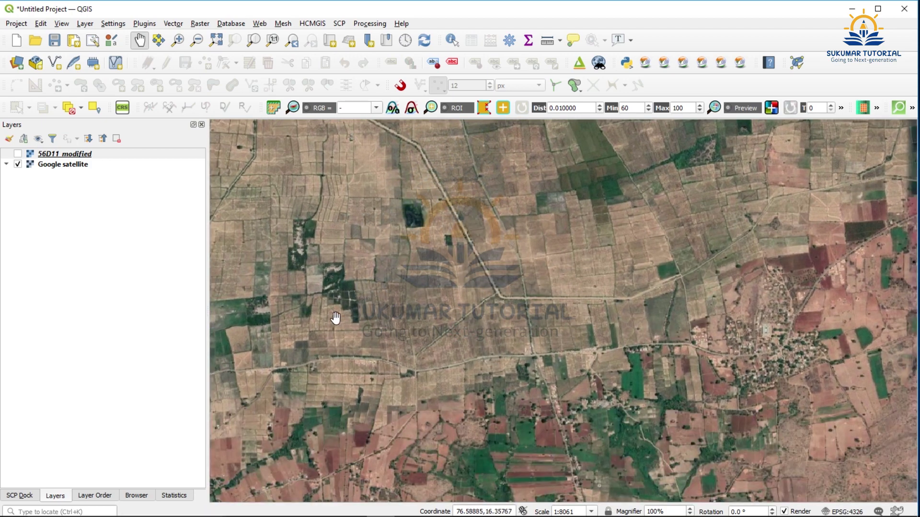
- Show the 56D11_modified layer again and examine the overlaid streams and roads southward past Bandori to the river
{"action": "left_click", "coordinate": [17, 153]}
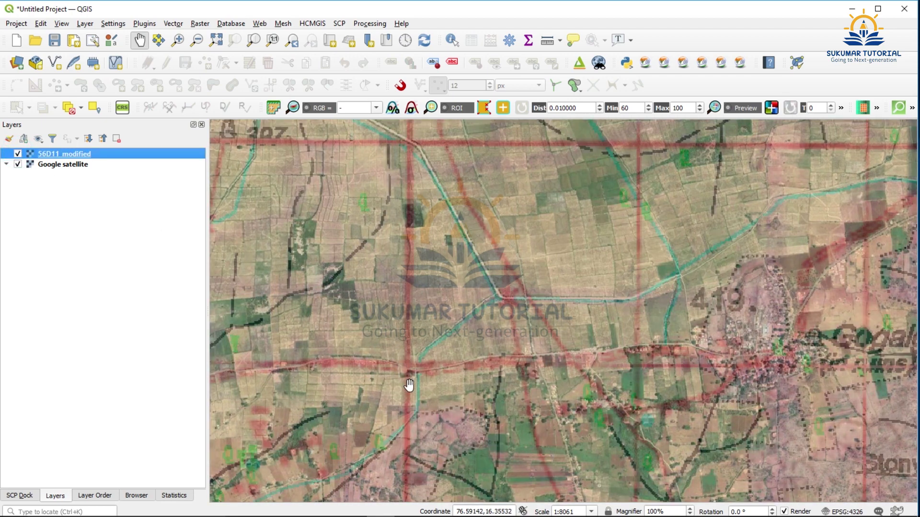
{"action": "left_click_drag", "start_coordinate": [440, 390], "coordinate": [482, 267]}
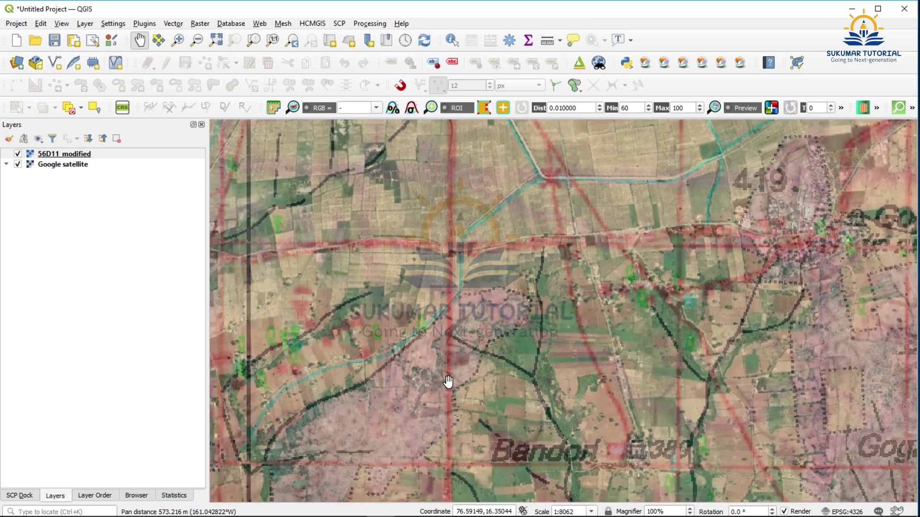
{"action": "left_click_drag", "start_coordinate": [447, 382], "coordinate": [483, 318]}
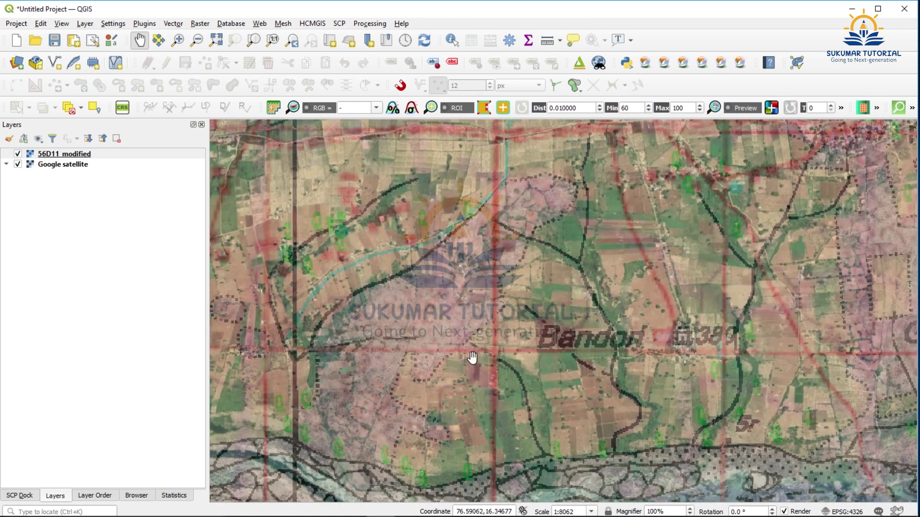
{"action": "left_click_drag", "start_coordinate": [443, 382], "coordinate": [510, 251]}
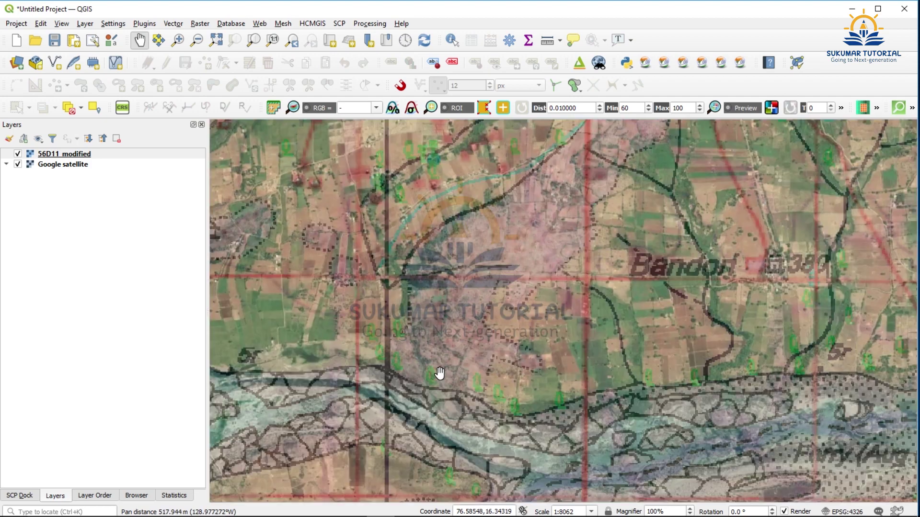
- Follow the river westward on the overlay past Nilakantharayagudda and Yedalbhavi, and examine the area around Tanda and Goudalamari
{"action": "scroll", "coordinate": [434, 377], "scroll_direction": "down", "scroll_amount": 1}
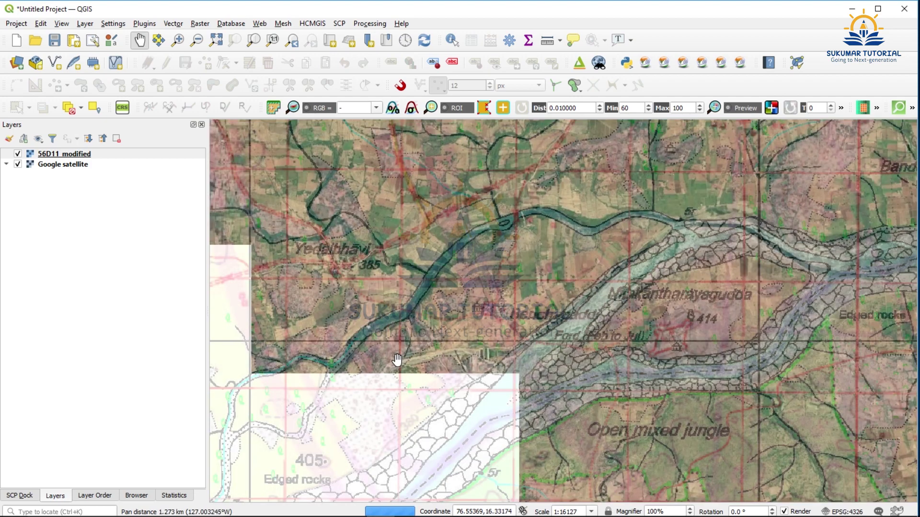
{"action": "left_click_drag", "start_coordinate": [396, 360], "coordinate": [572, 347]}
{"action": "left_click_drag", "start_coordinate": [441, 376], "coordinate": [569, 340]}
{"action": "left_click_drag", "start_coordinate": [441, 381], "coordinate": [569, 359]}
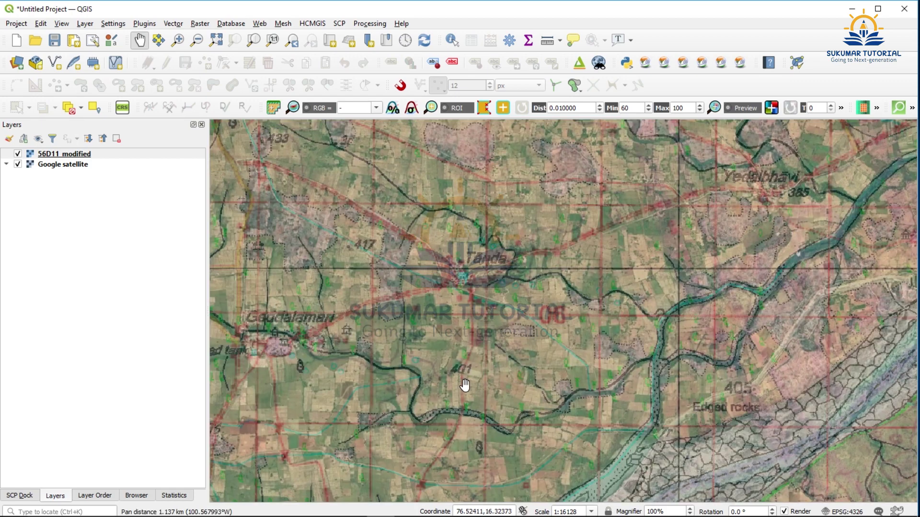
{"action": "mouse_move", "coordinate": [464, 385]}
{"action": "left_mouse_down"}
{"action": "mouse_move", "coordinate": [560, 289]}
{"action": "mouse_move", "coordinate": [487, 345]}
{"action": "mouse_move", "coordinate": [506, 296]}
{"action": "mouse_move", "coordinate": [533, 267]}
{"action": "left_mouse_up"}
{"action": "left_click_drag", "start_coordinate": [422, 331], "coordinate": [434, 381]}
{"action": "left_click_drag", "start_coordinate": [552, 315], "coordinate": [451, 402]}
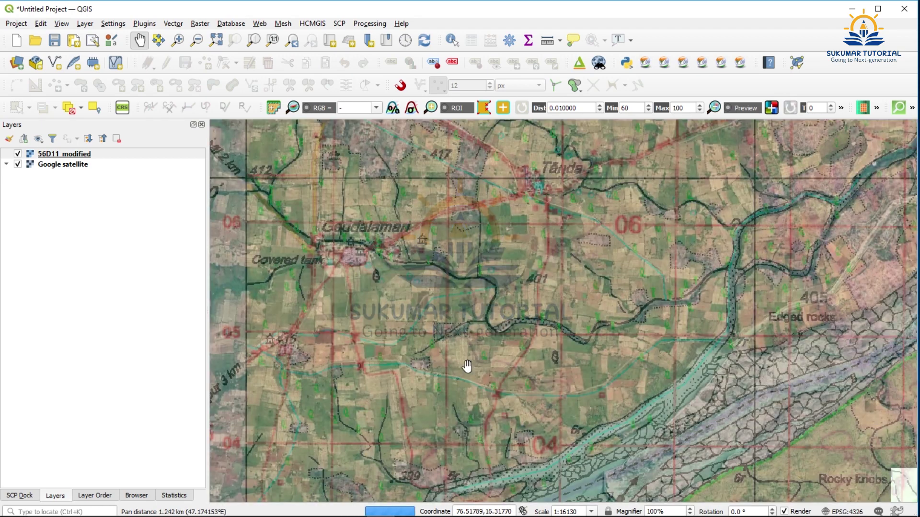
- Compare the streams and stony waste around Yedalbhavi, Sonapur and Hosur by repeatedly hiding and restoring the Google satellite layer
{"action": "left_click", "coordinate": [18, 165]}
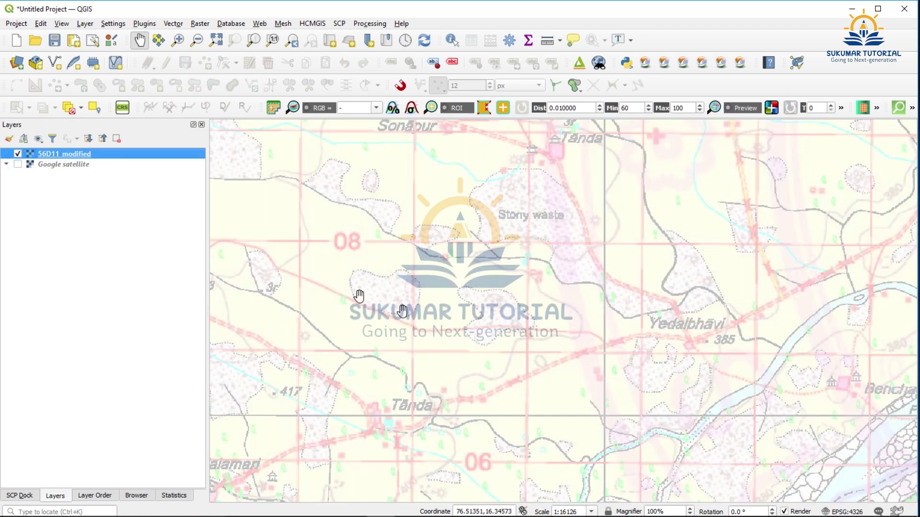
{"action": "left_click", "coordinate": [18, 165]}
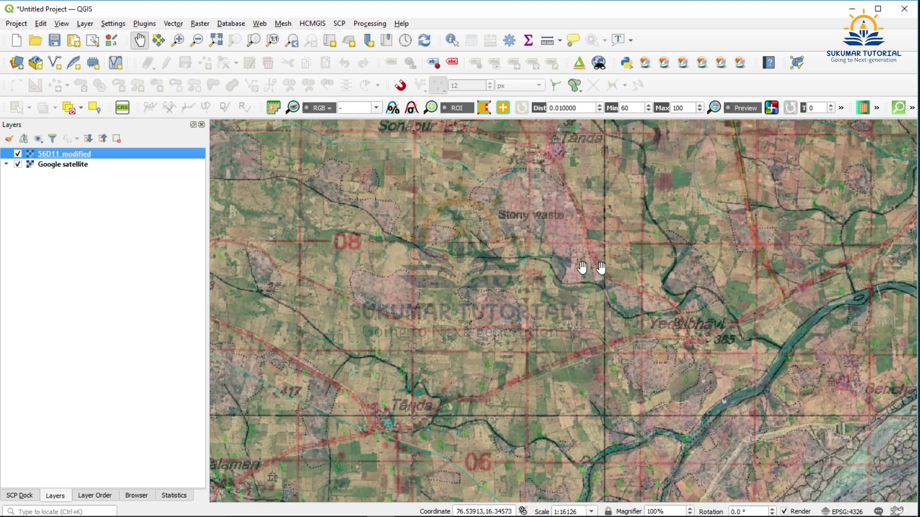
{"action": "left_click_drag", "start_coordinate": [686, 244], "coordinate": [554, 328]}
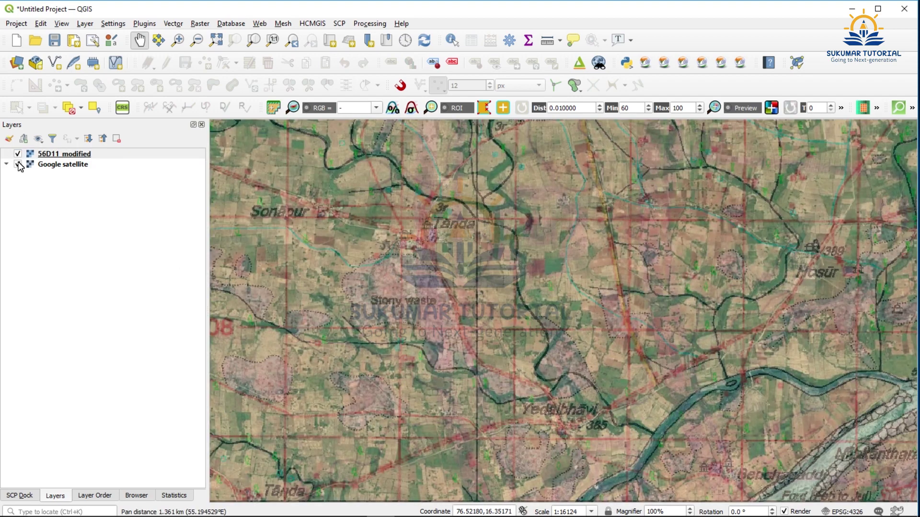
{"action": "left_click", "coordinate": [18, 165]}
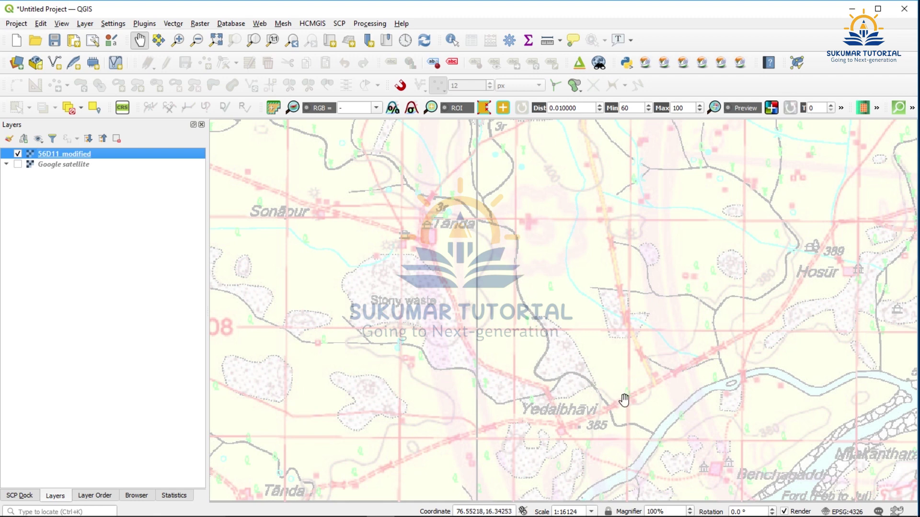
{"action": "left_click", "coordinate": [18, 165]}
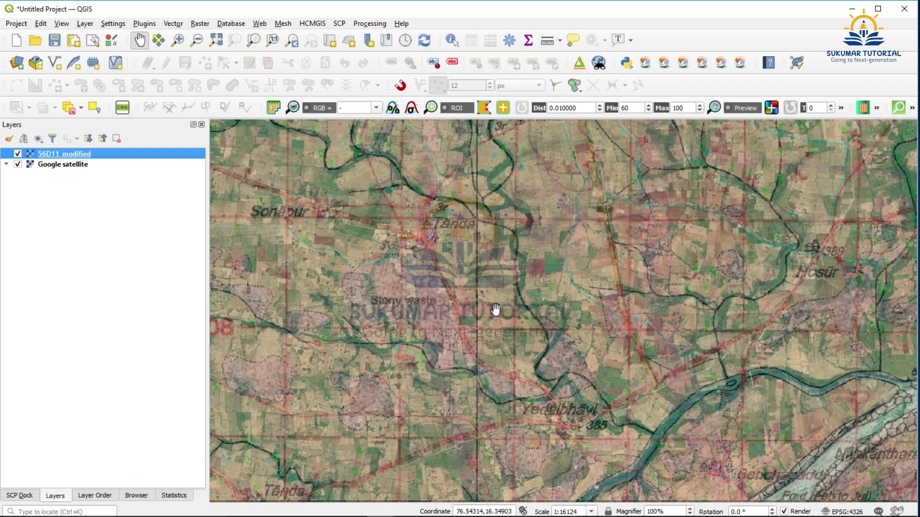
- View the full extent of the 56D11_modified toposheet over the satellite imagery and inspect its southeastern part
{"action": "scroll", "coordinate": [495, 311], "scroll_direction": "down", "scroll_amount": 1}
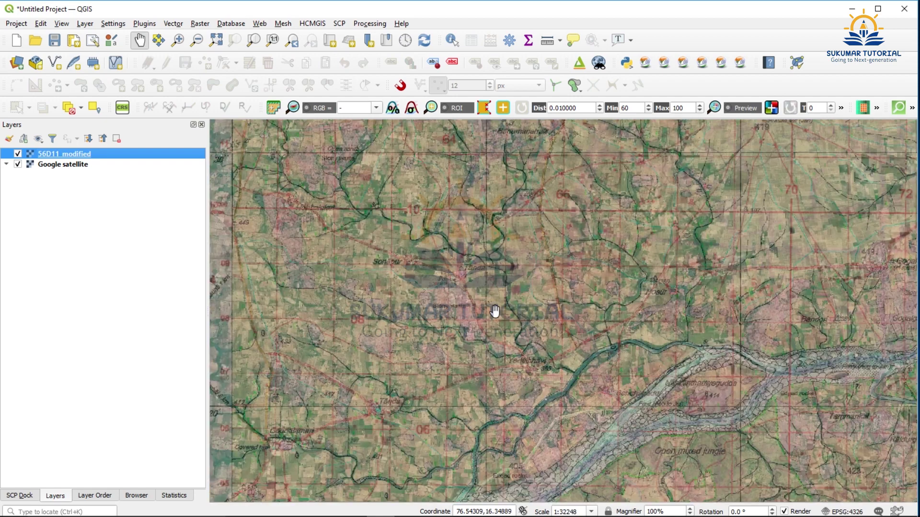
{"action": "scroll", "coordinate": [495, 312], "scroll_direction": "down", "scroll_amount": 2}
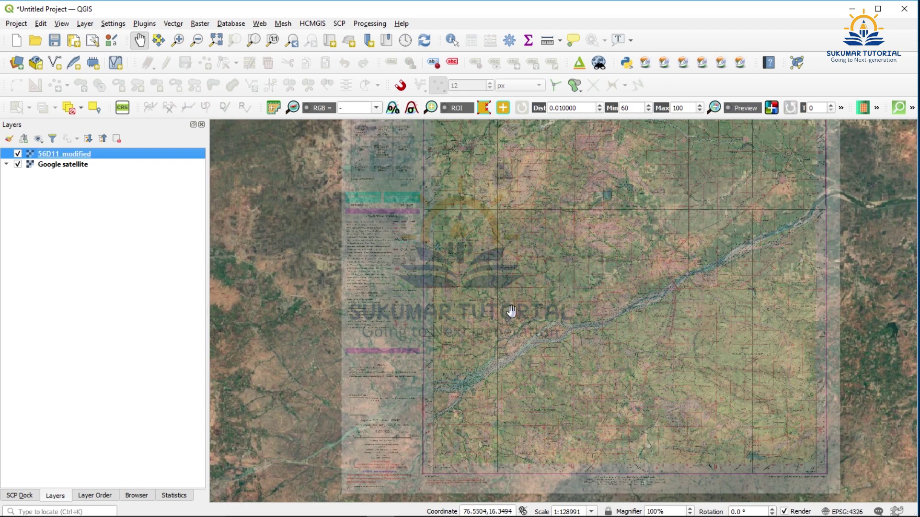
{"action": "scroll", "coordinate": [520, 312], "scroll_direction": "down", "scroll_amount": 1}
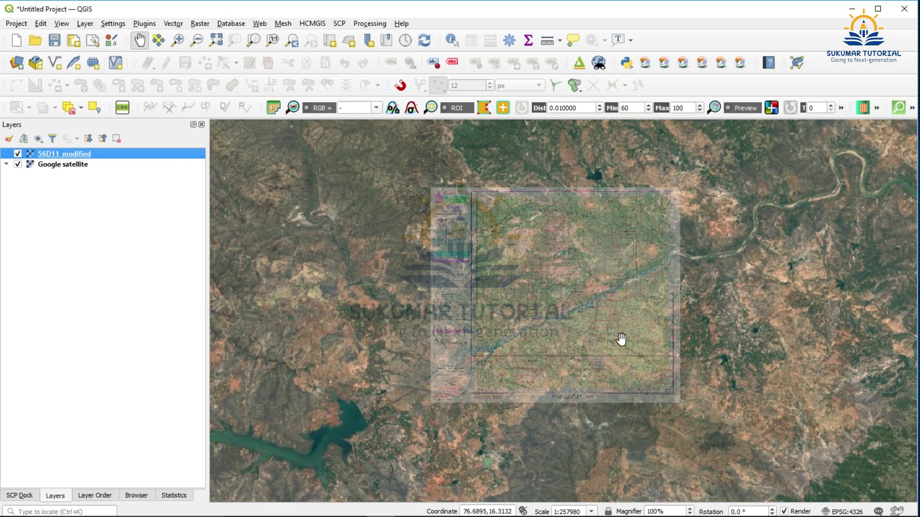
{"action": "scroll", "coordinate": [621, 340], "scroll_direction": "up", "scroll_amount": 2}
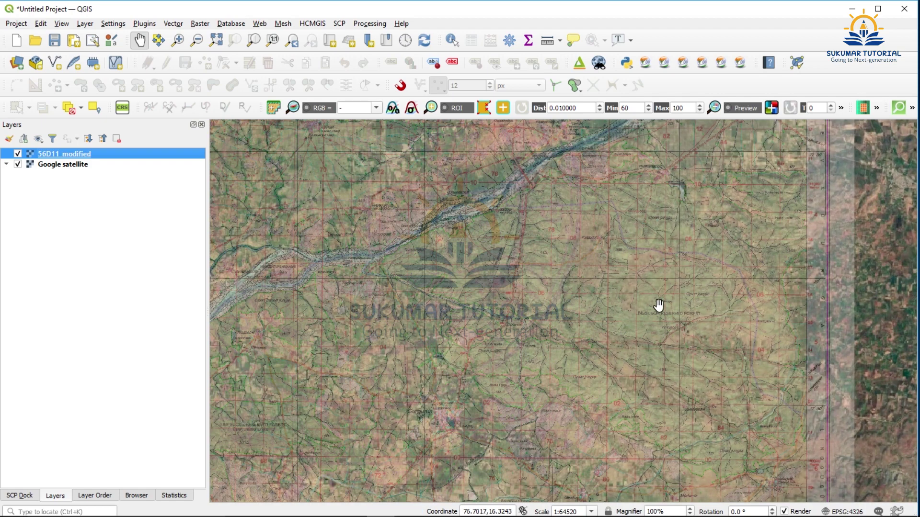
{"action": "scroll", "coordinate": [657, 308], "scroll_direction": "down", "scroll_amount": 2}
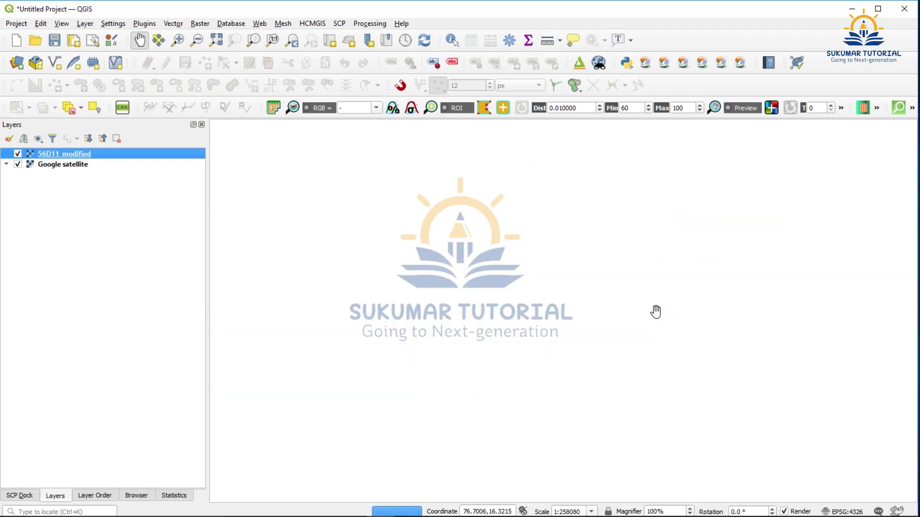